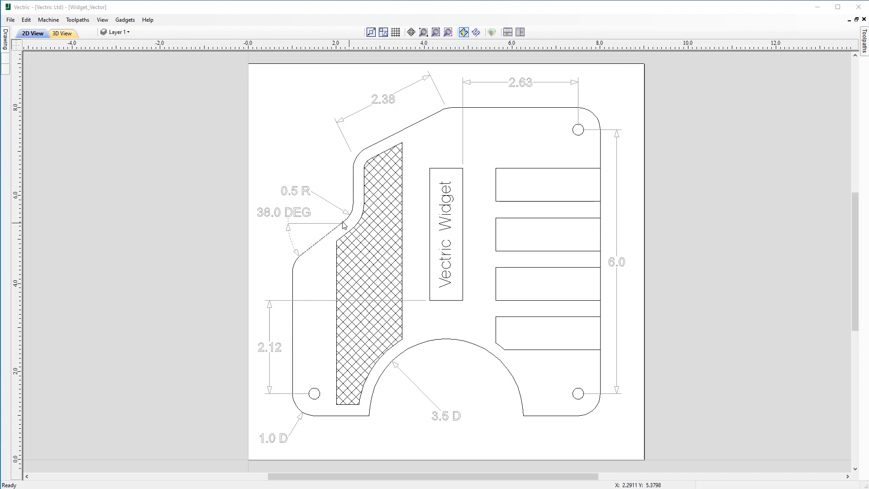
# - Close the current drawing and open the Widget_Vector file from the Dimensioning_Quick_Guide_FILES folder
pyautogui.click(10, 20)
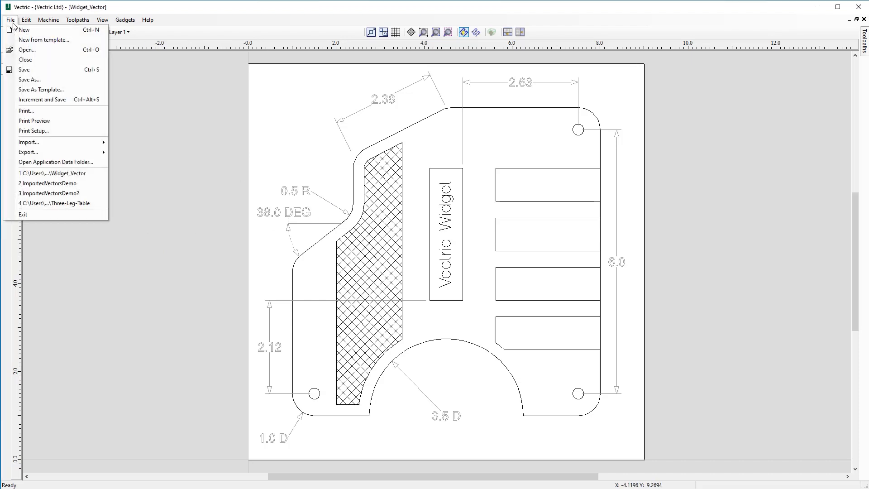
pyautogui.click(39, 63)
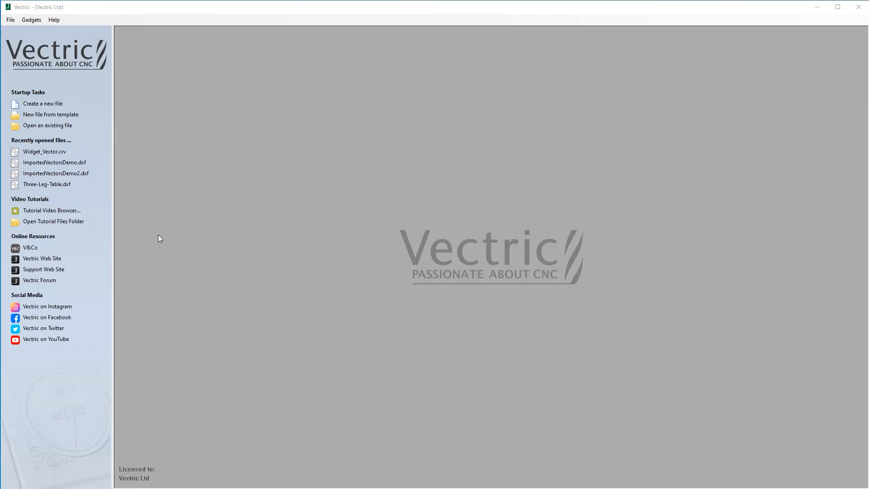
pyautogui.click(68, 128)
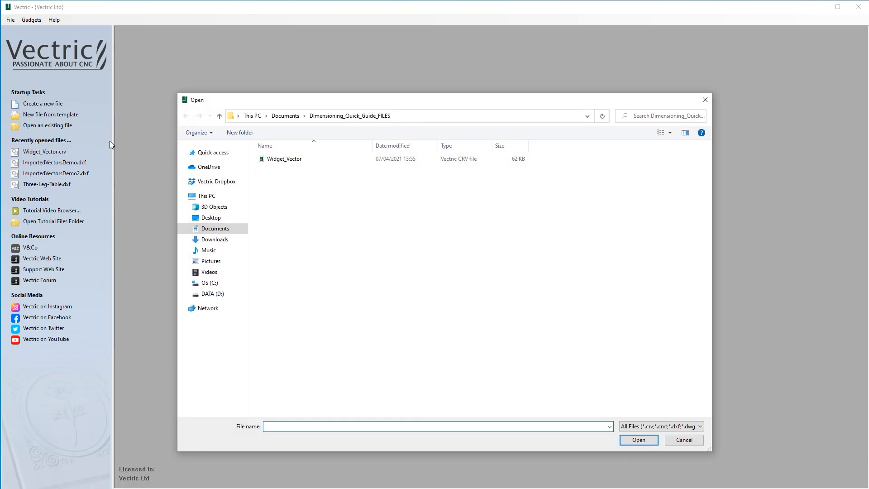
pyautogui.doubleClick(289, 159)
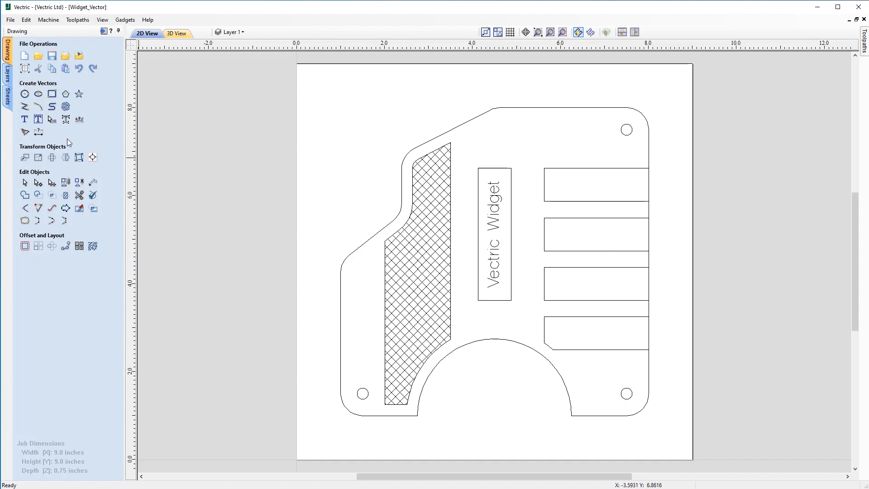
# - Open the Dimensions tool, review its font, text height and offset settings, and close it
pyautogui.click(39, 133)
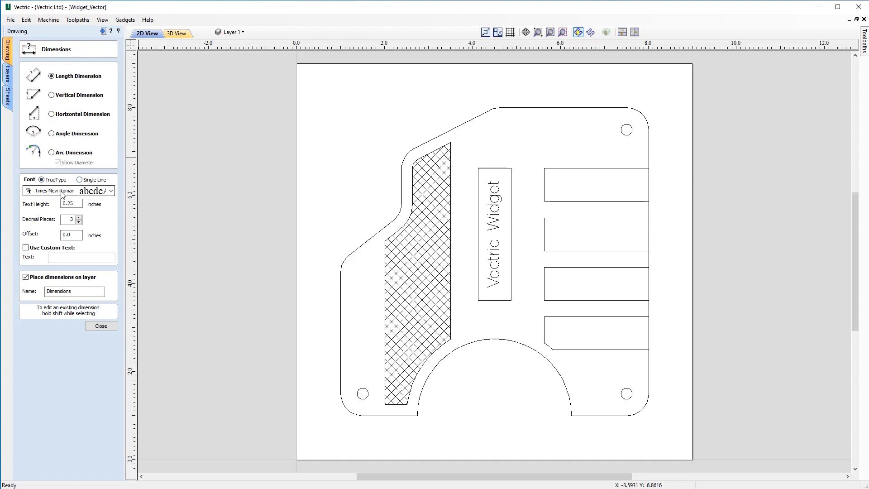
pyautogui.click(111, 191)
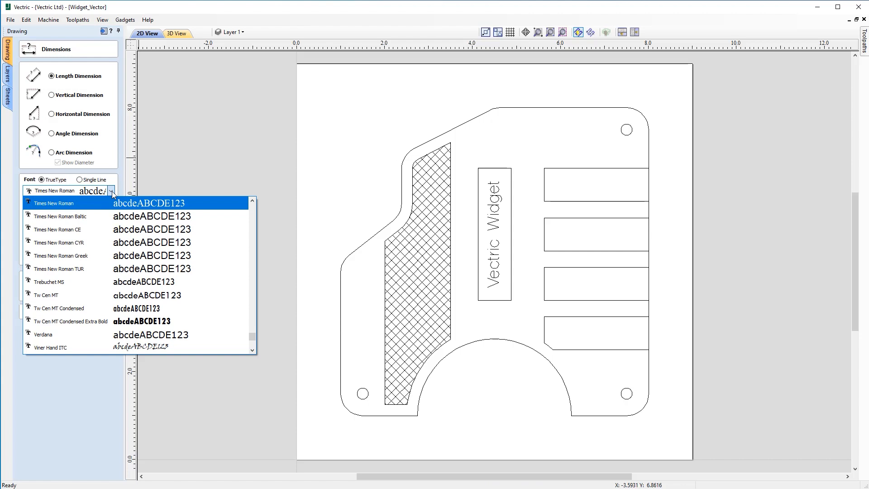
pyautogui.click(113, 193)
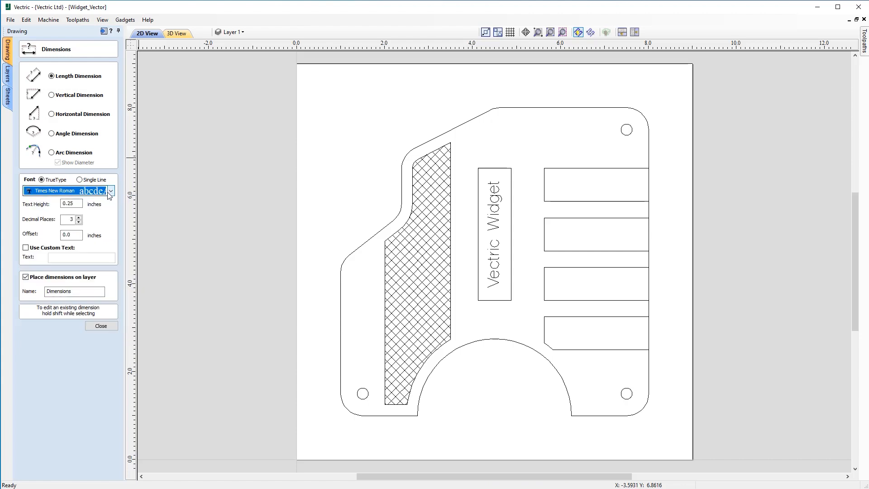
pyautogui.click(75, 204)
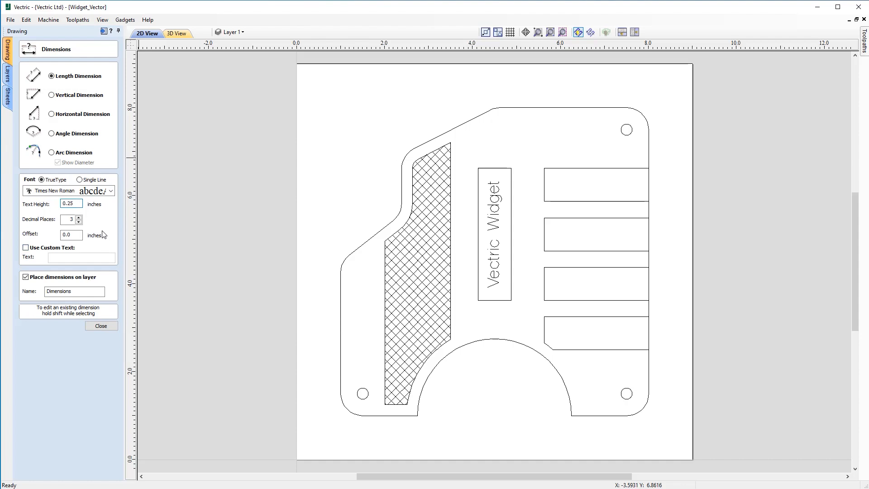
pyautogui.click(79, 236)
pyautogui.click(100, 326)
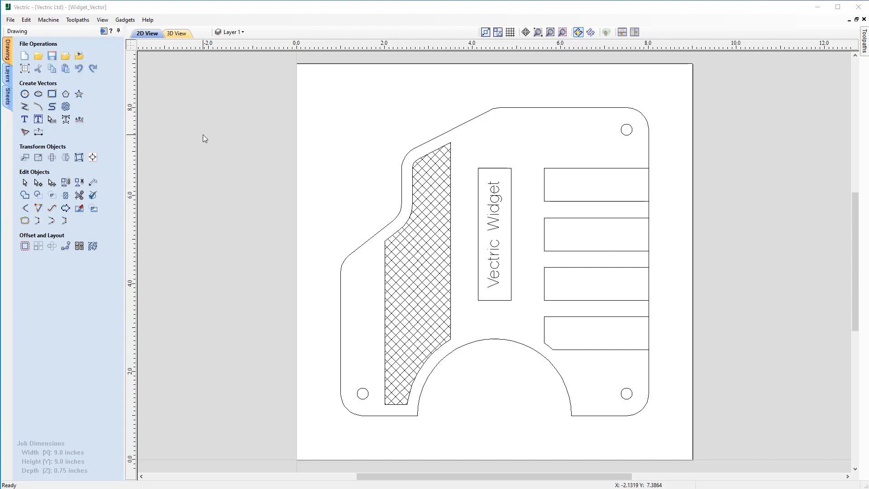
# - Draw a straight diagonal line about 2.05 inches long in the empty area beside the widget's upper-left edge
pyautogui.click(25, 107)
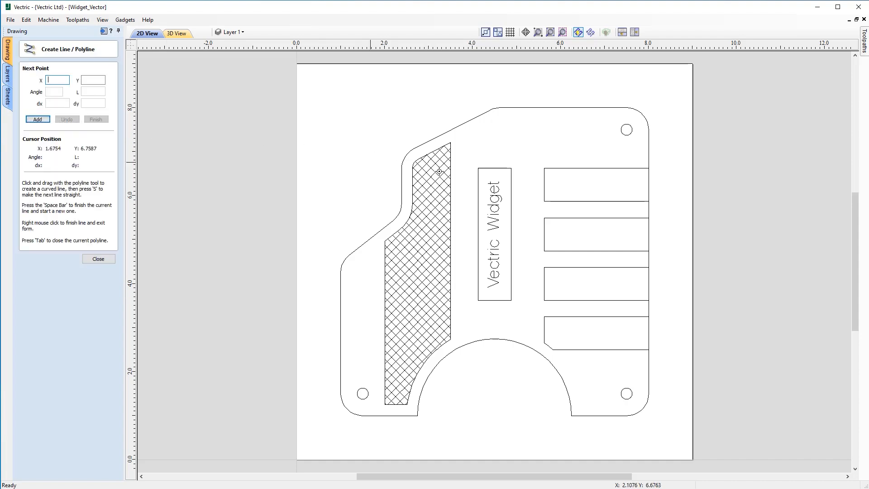
pyautogui.scroll(2, 372, 157)
pyautogui.scroll(1, 372, 157)
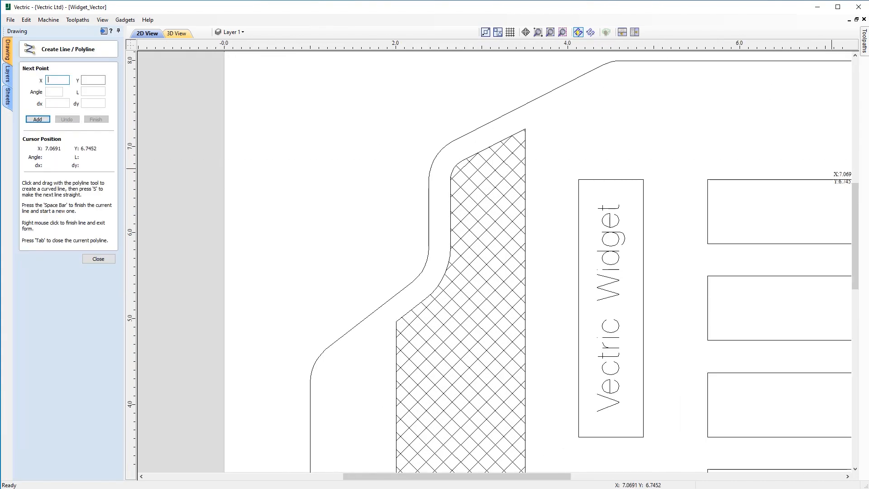
pyautogui.moveTo(855, 239); pyautogui.dragTo(856, 198)
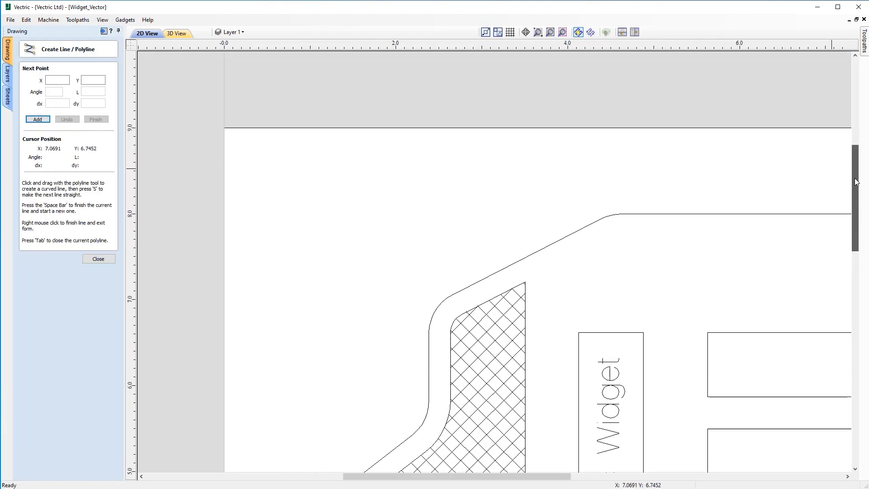
pyautogui.click(312, 329)
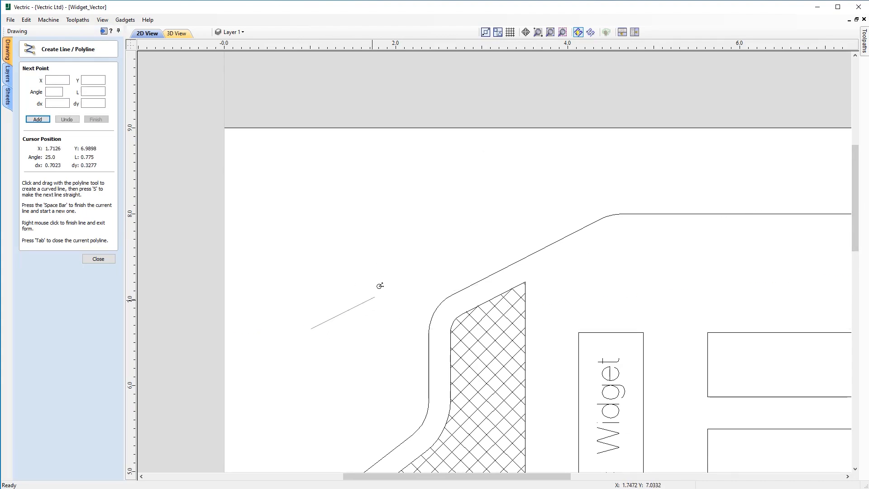
pyautogui.click(436, 204)
pyautogui.click(110, 259)
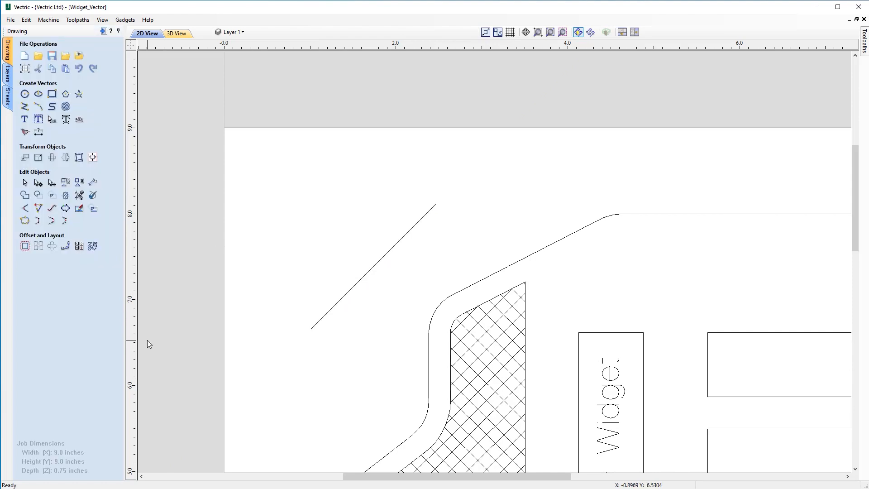
# - Add a length dimension between the two ends of the diagonal line, placed on its upper-left side
pyautogui.click(39, 135)
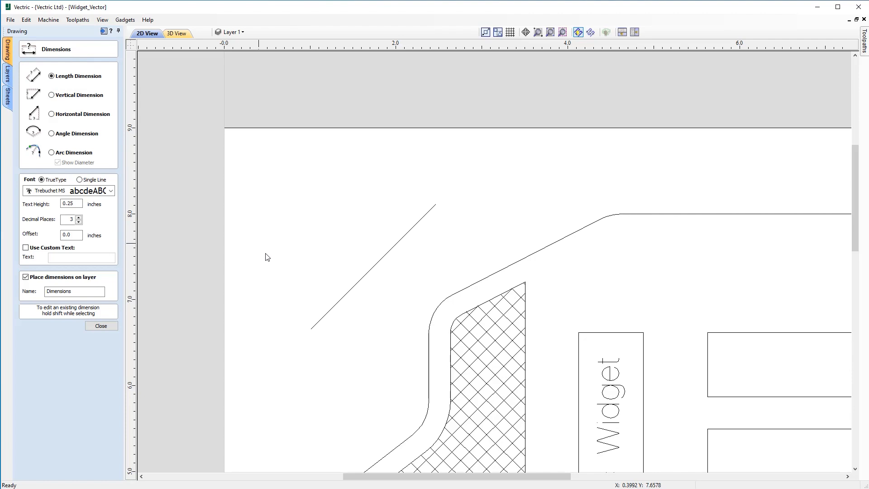
pyautogui.click(312, 329)
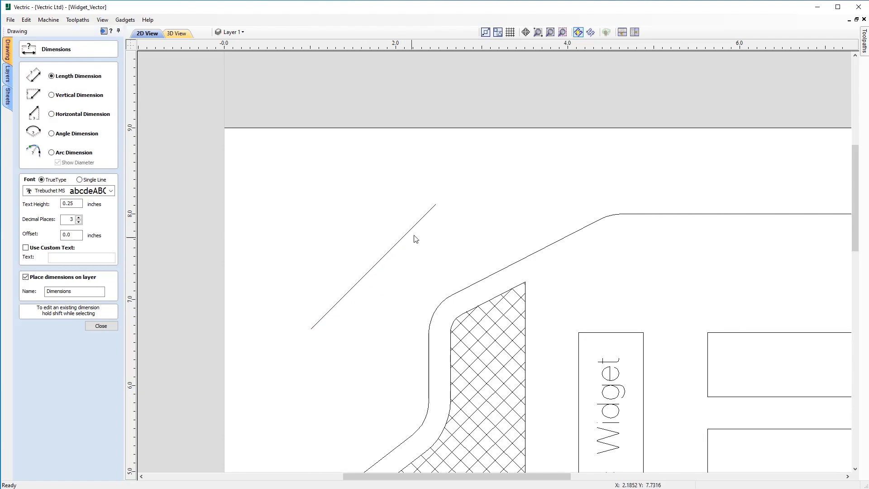
pyautogui.click(435, 204)
pyautogui.click(337, 233)
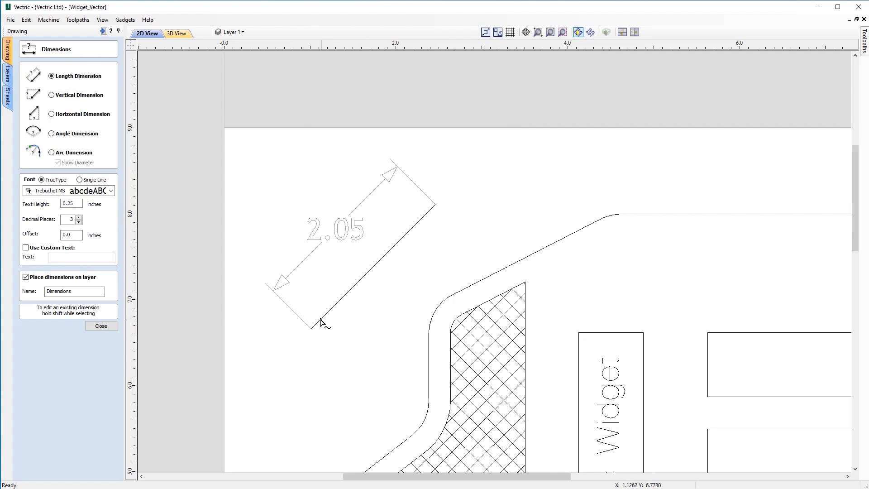
# - Select the diagonal line's length dimension and set its offset to 0.2 inches
pyautogui.click(315, 241)
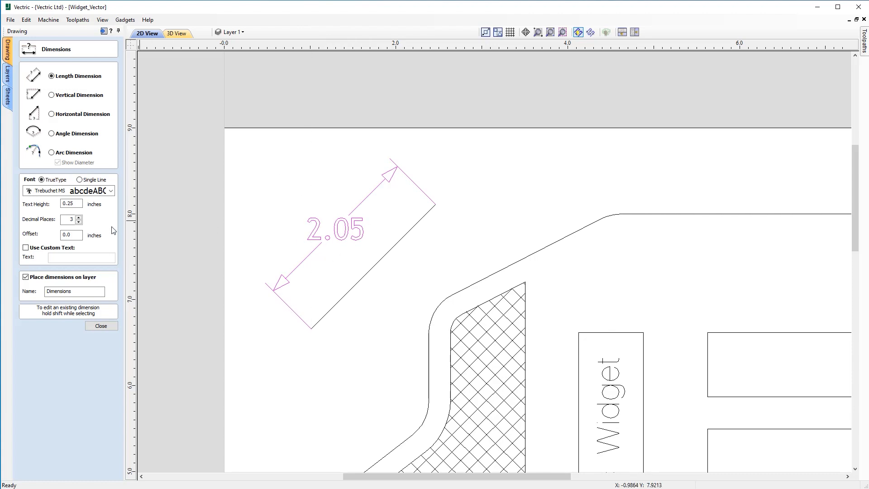
pyautogui.click(78, 237)
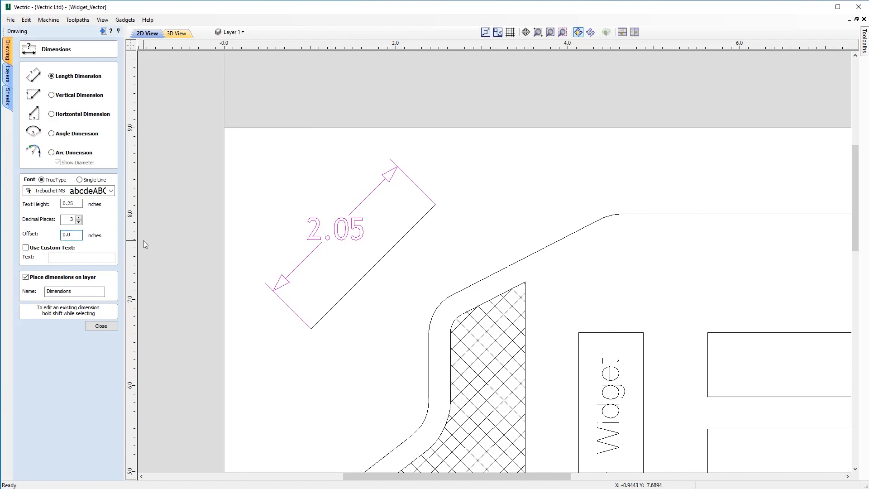
pyautogui.write('1')
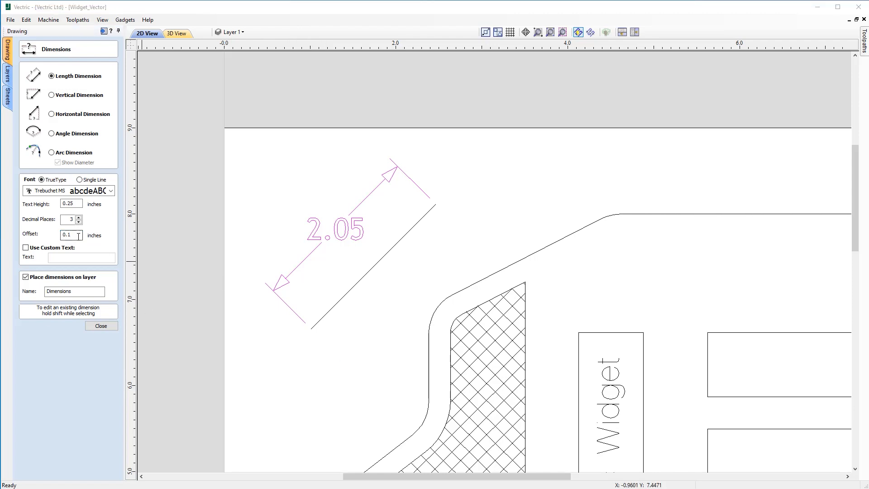
pyautogui.click(81, 235)
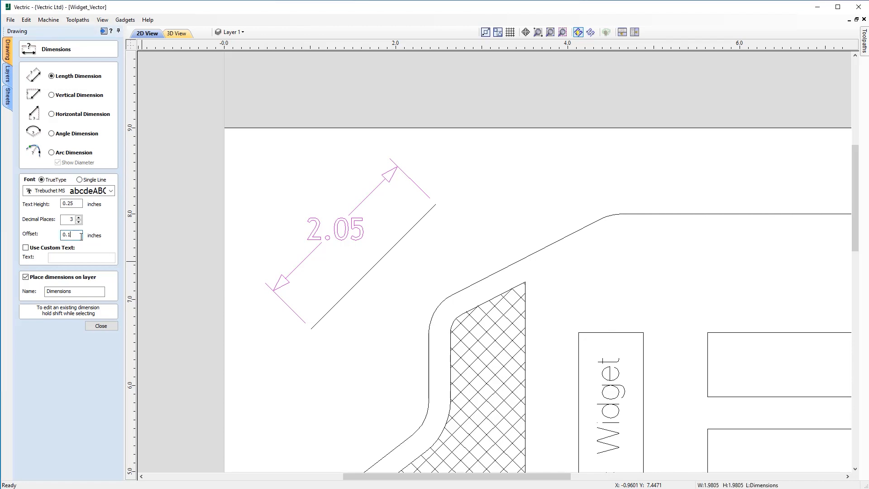
pyautogui.press('BackSpace')
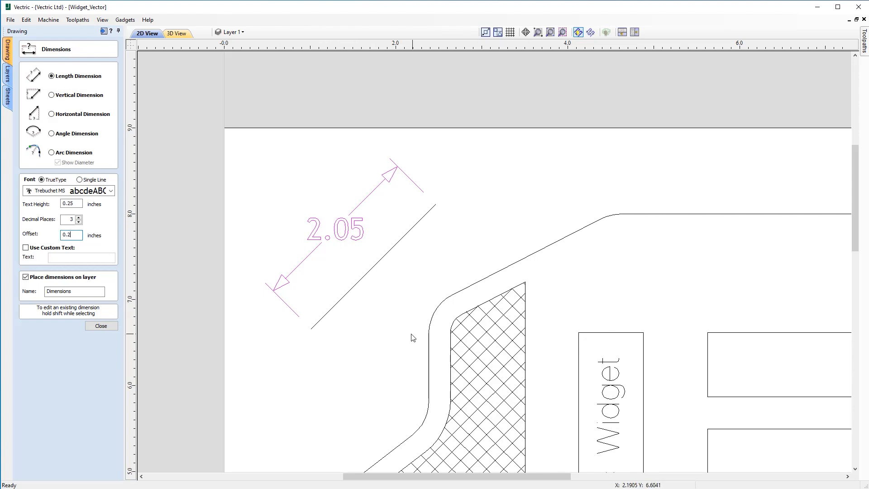
# - Set the dimension to 2 decimal places and its text height to 0.35 inches
pyautogui.click(79, 222)
pyautogui.click(79, 202)
pyautogui.press('BackSpace')
pyautogui.write('3')
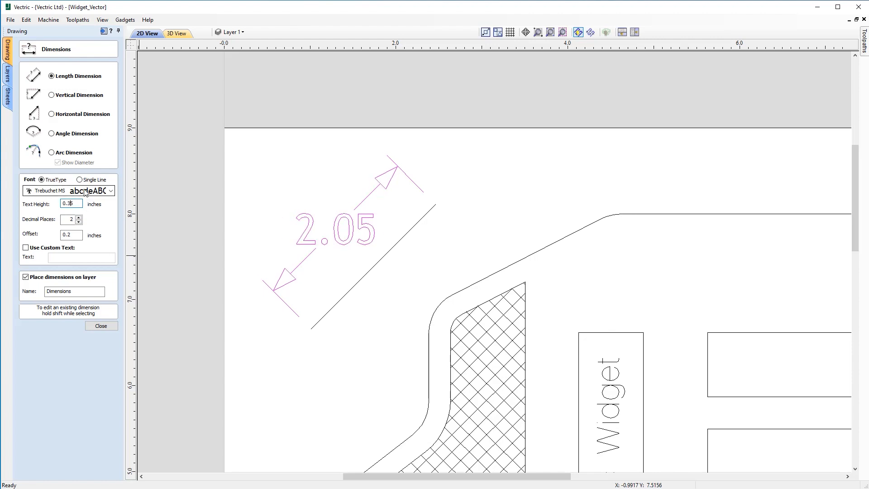
# - Change the font of the dimension text to Arial
pyautogui.click(86, 192)
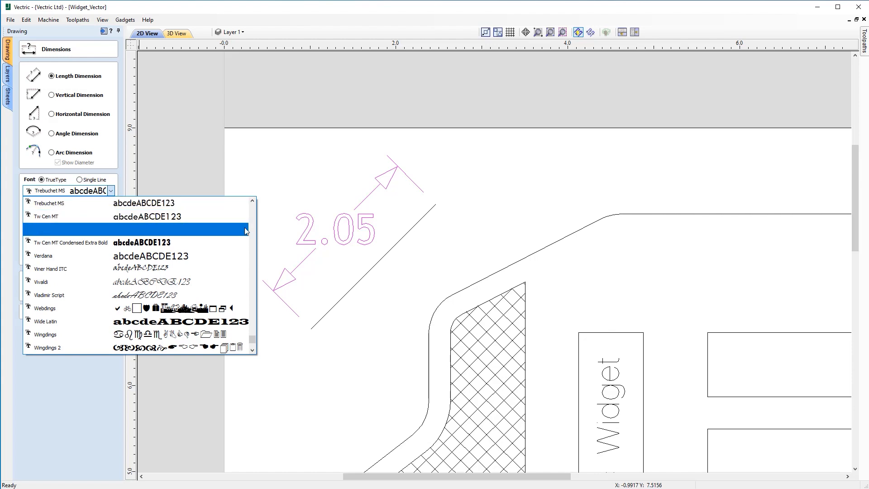
pyautogui.click(252, 328)
pyautogui.moveTo(253, 328); pyautogui.dragTo(249, 202)
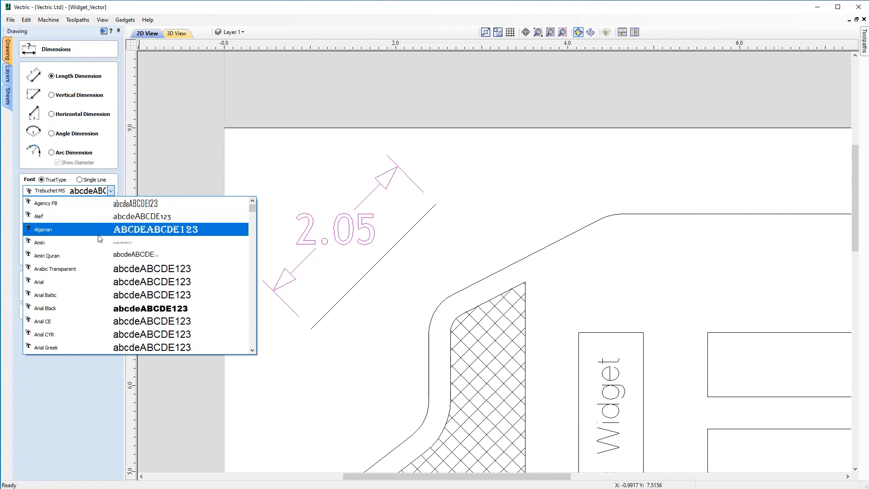
pyautogui.click(78, 280)
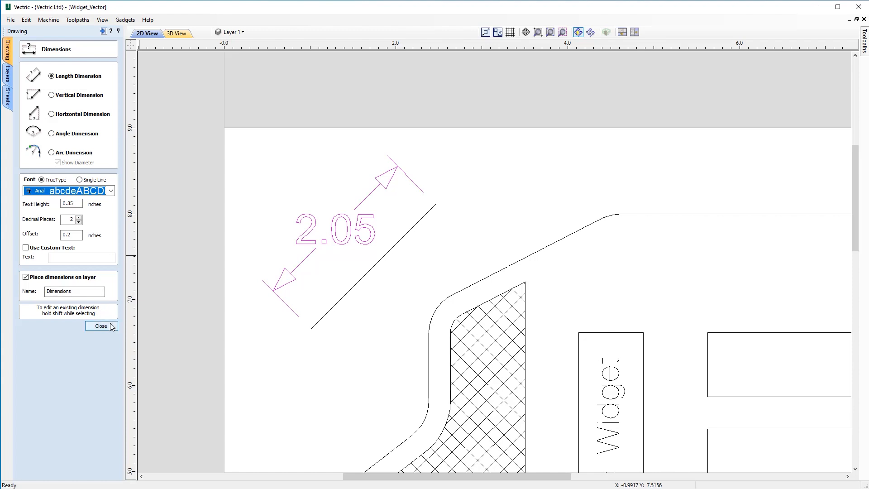
# - Try the custom text 2.30 on the dimension, turn custom text off again and close the Dimensions tool
pyautogui.click(37, 252)
pyautogui.click(51, 261)
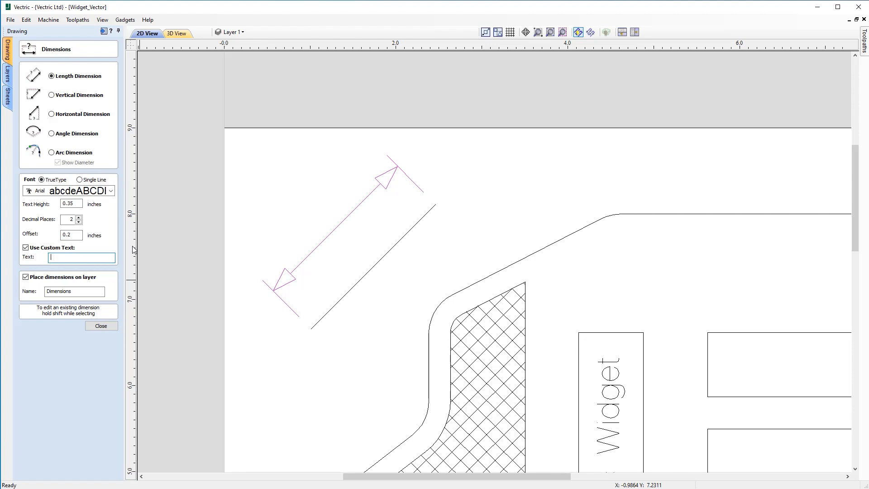
pyautogui.write('2.30')
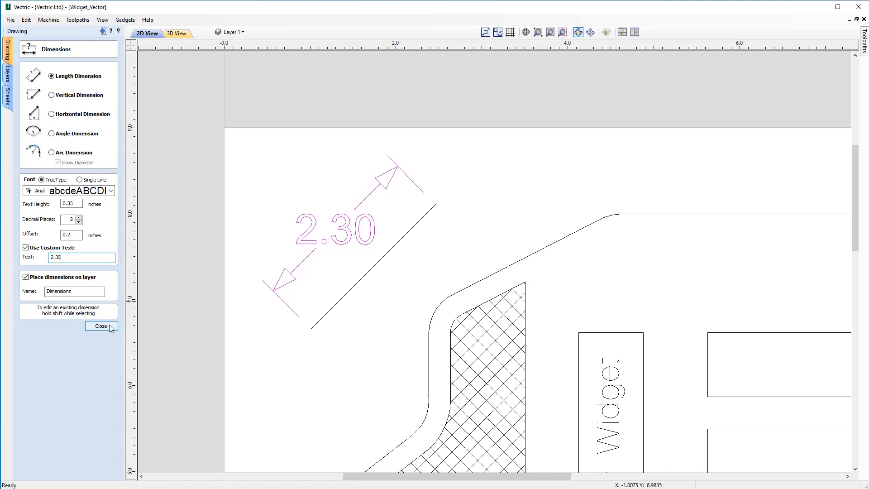
pyautogui.click(25, 248)
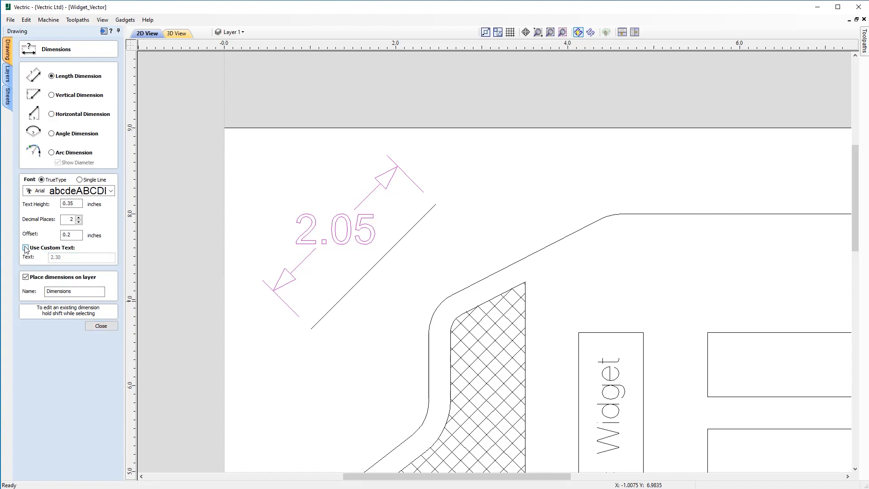
pyautogui.click(109, 326)
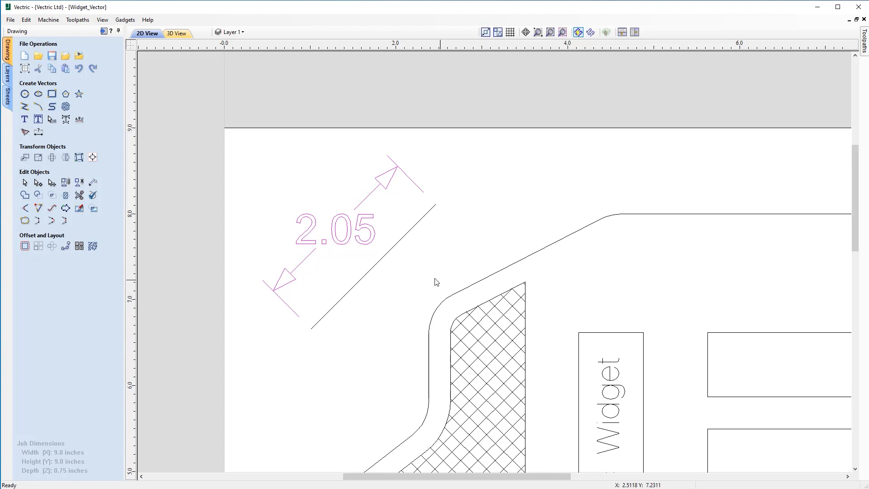
# - Delete the diagonal practice line and its length dimension
pyautogui.click(376, 265)
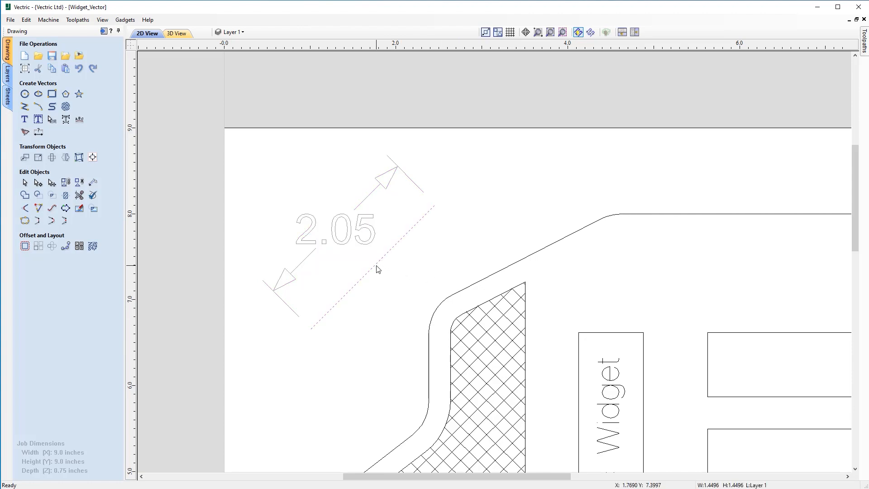
pyautogui.click(352, 236)
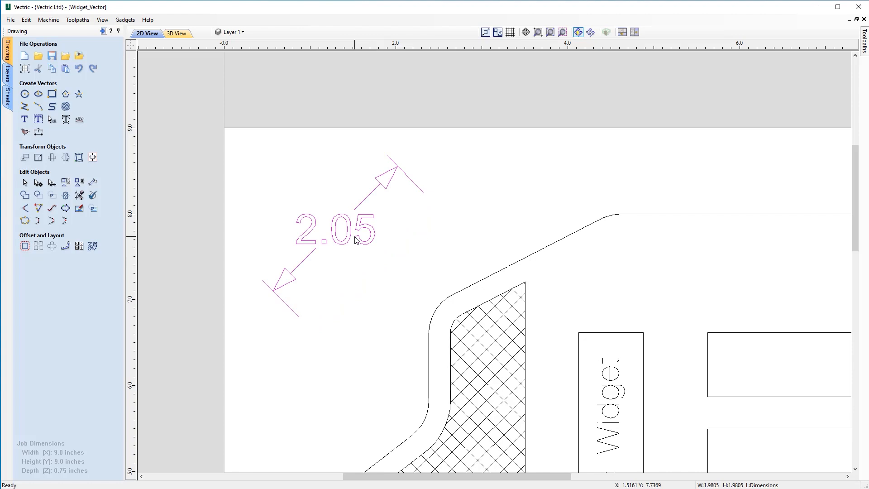
pyautogui.press('Delete')
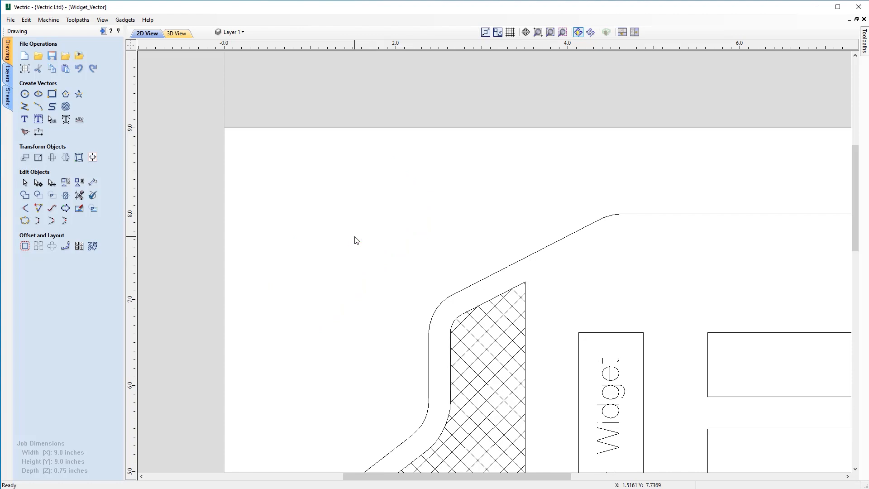
# - Reopen the Dimensions tool and set the text height to 0.2 inches and the offset to 0.1 inches
pyautogui.click(550, 32)
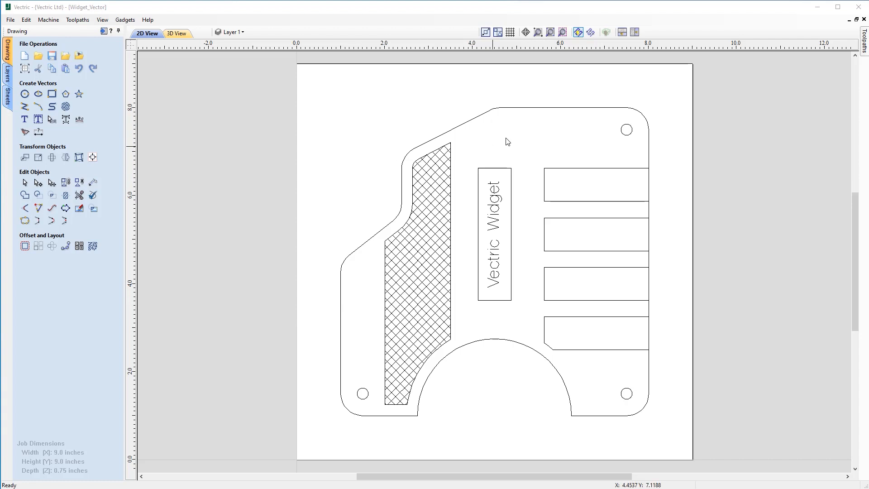
pyautogui.click(39, 132)
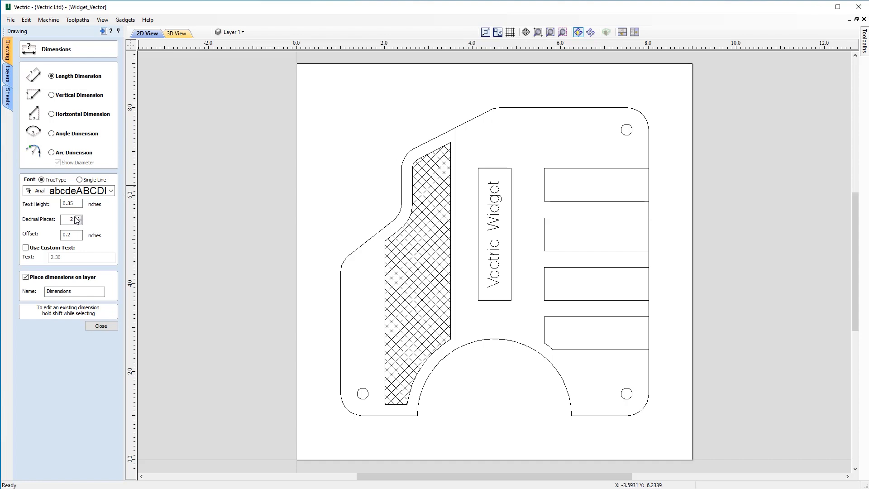
pyautogui.click(71, 204)
pyautogui.press('Tab')
pyautogui.press('Tab')
# - Add a length dimension between the centres of the upper-right and lower-right holes, placed outside the widget's right edge
pyautogui.click(626, 130)
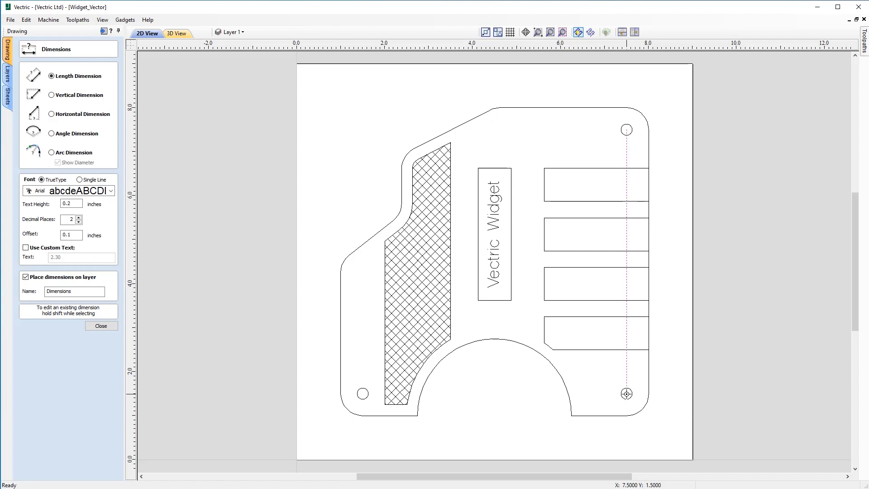
pyautogui.click(627, 394)
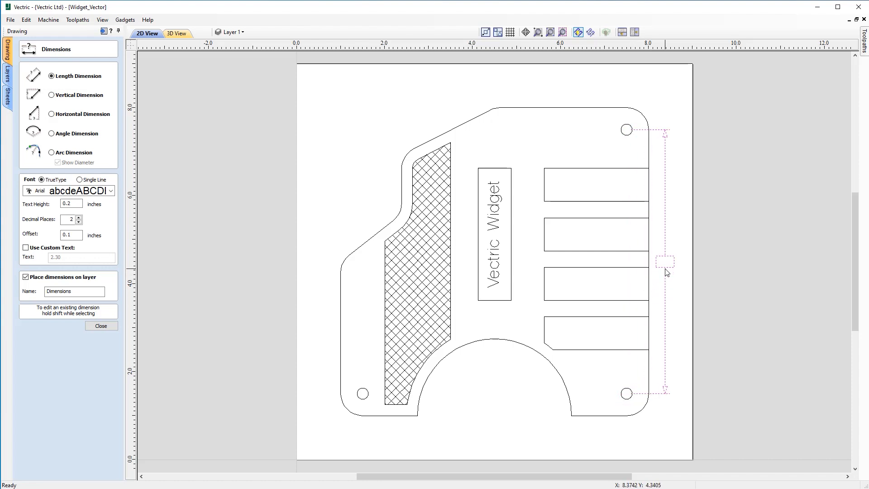
pyautogui.click(666, 271)
# - Add a length dimension to the widget's upper sloped edge, placed parallel above the edge
pyautogui.moveTo(856, 241); pyautogui.dragTo(856, 220)
pyautogui.scroll(3, 491, 219)
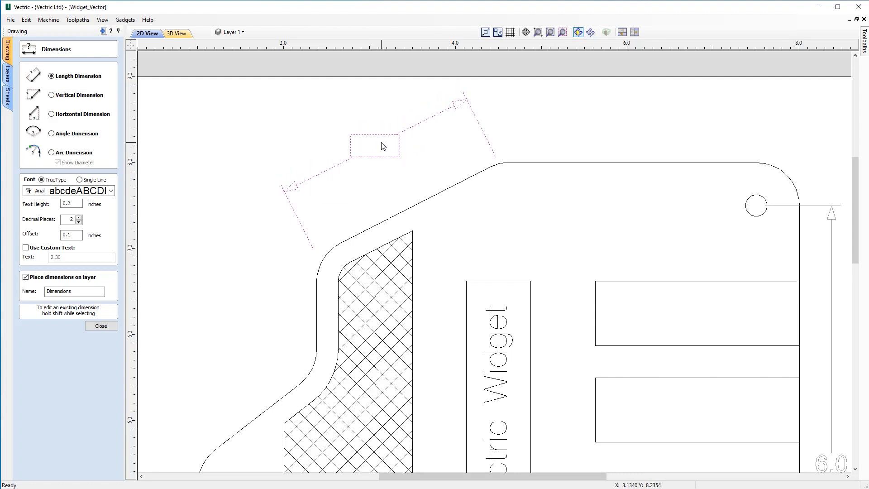
pyautogui.click(383, 146)
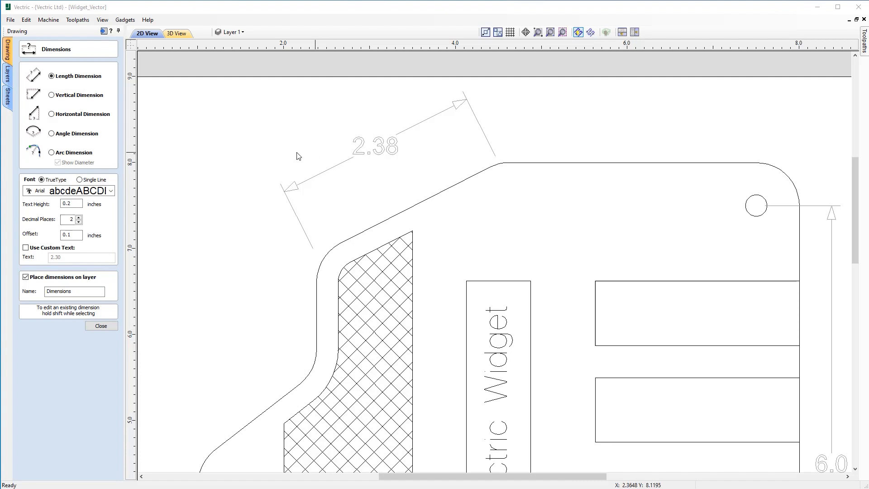
# - Add a vertical dimension from the lower-left hole's centre to the bottom of the Vectric Widget text box, placed outside the left edge
pyautogui.click(76, 99)
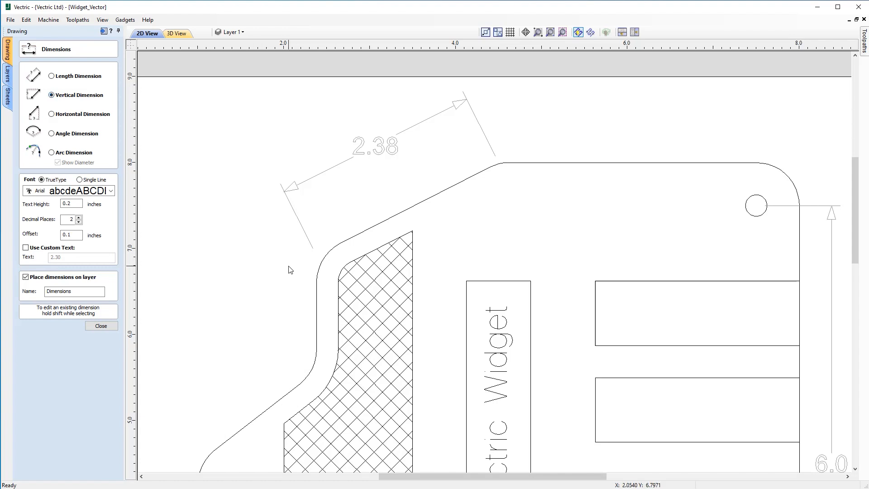
pyautogui.scroll(-1, 290, 270)
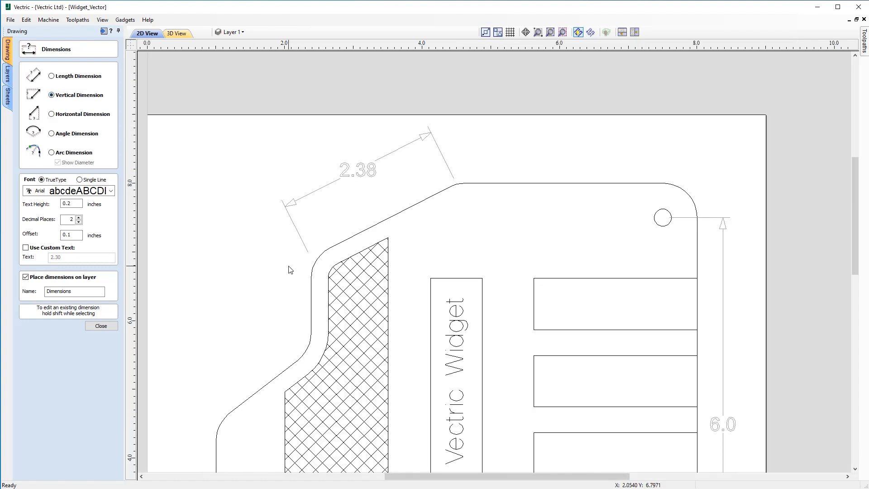
pyautogui.click(551, 33)
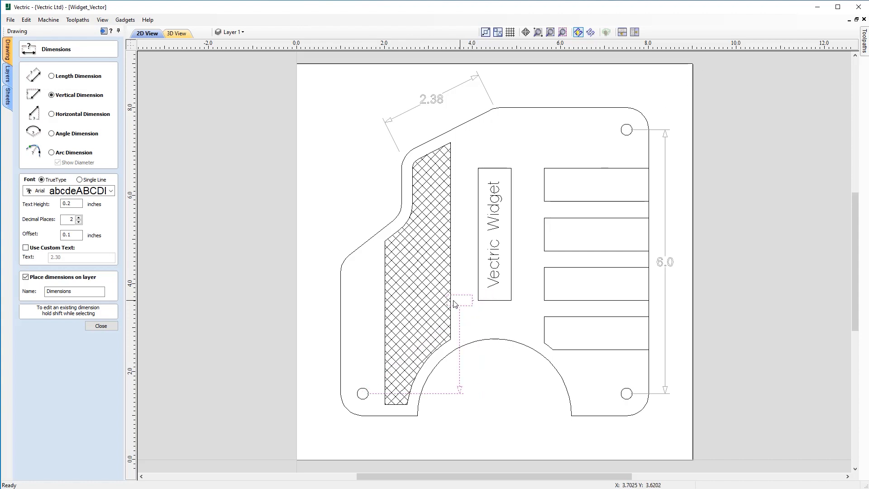
pyautogui.click(367, 308)
pyautogui.click(320, 343)
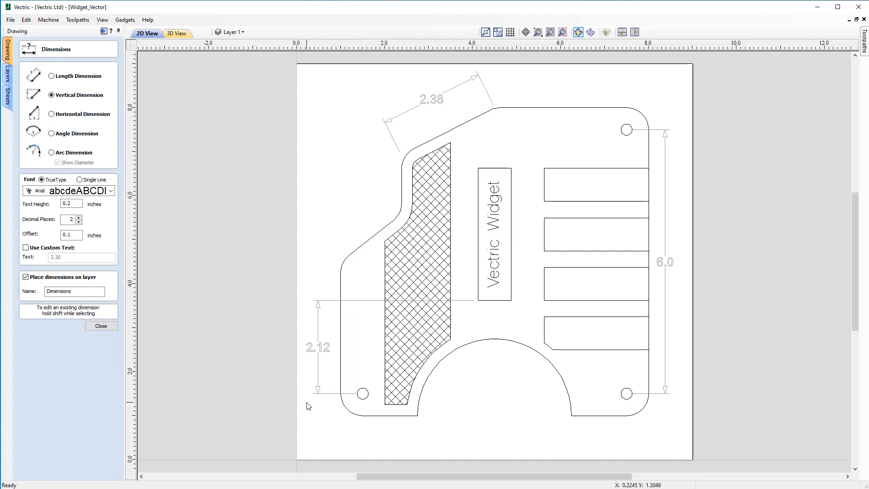
# - Add a horizontal dimension from the text box's upper-right corner to the upper-right hole's centre, placed above the widget
pyautogui.click(52, 114)
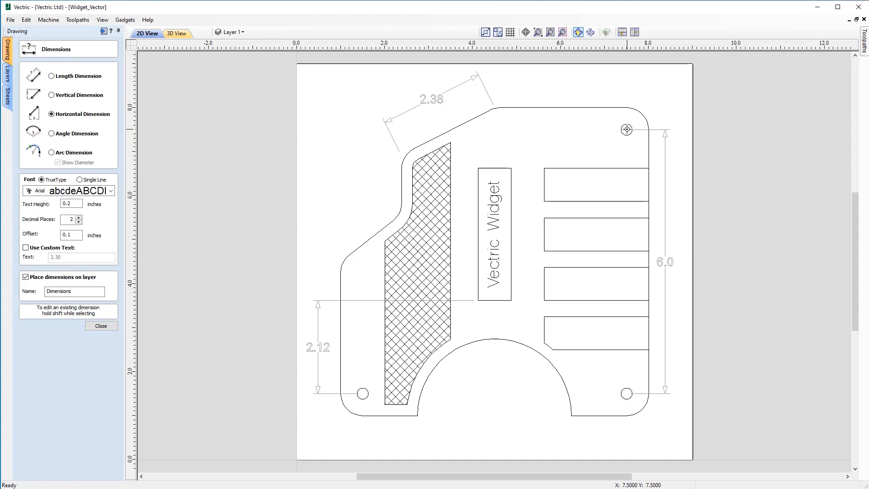
pyautogui.click(510, 167)
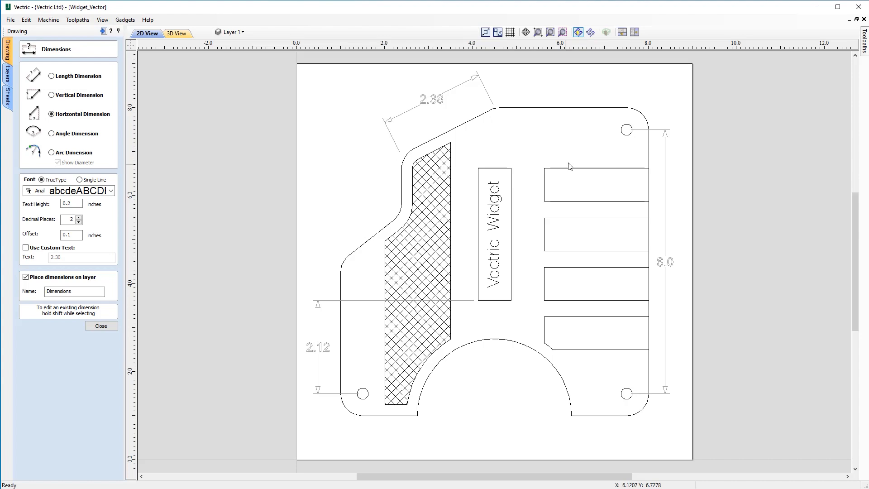
pyautogui.click(626, 130)
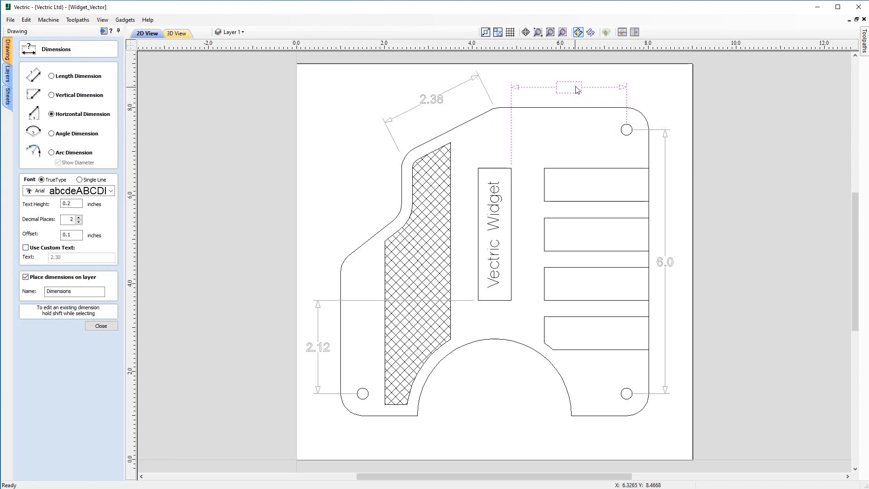
pyautogui.click(577, 86)
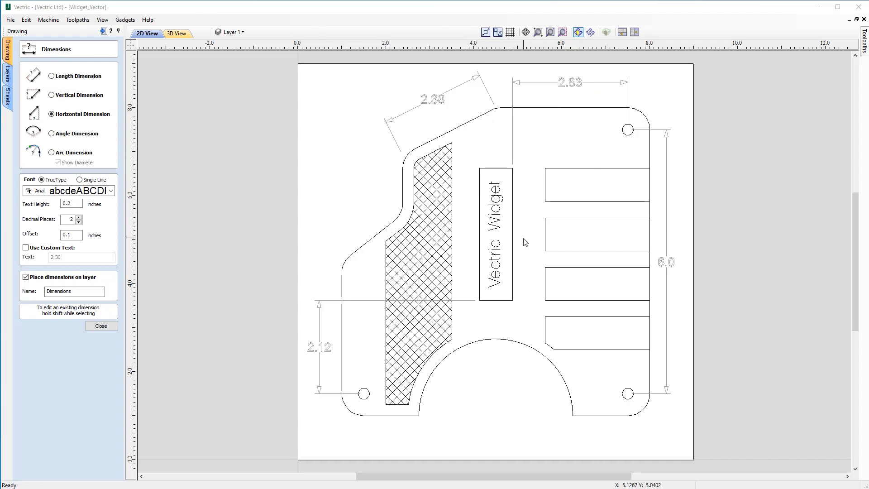
# - Add an angle dimension between the widget's lower-left sloped edge and the horizontal, with its text above the angle
pyautogui.click(52, 133)
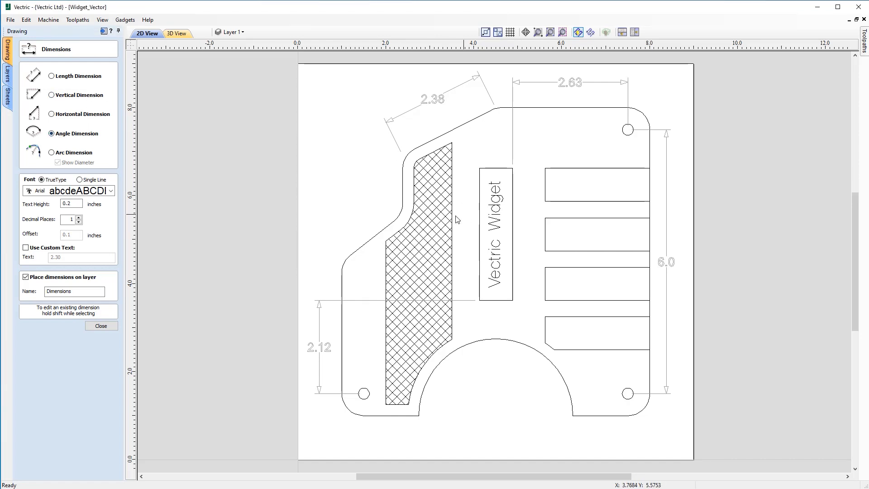
pyautogui.scroll(1, 403, 230)
pyautogui.scroll(1, 408, 225)
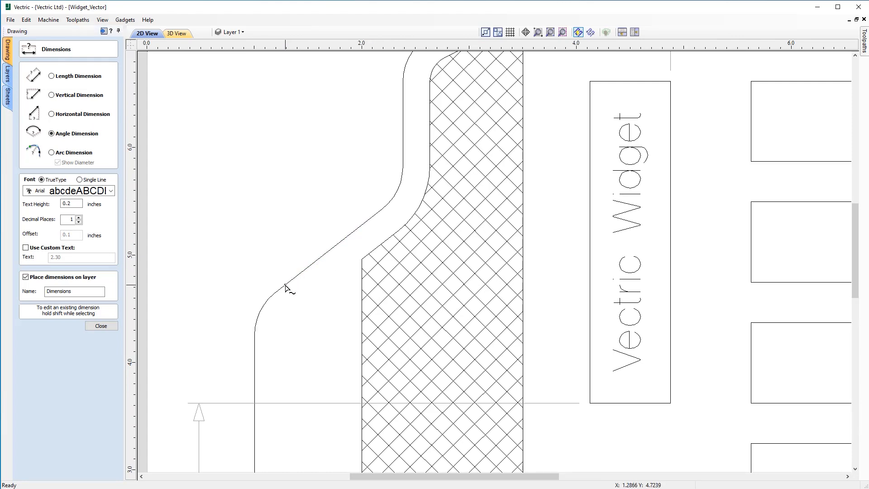
pyautogui.click(265, 212)
pyautogui.click(247, 245)
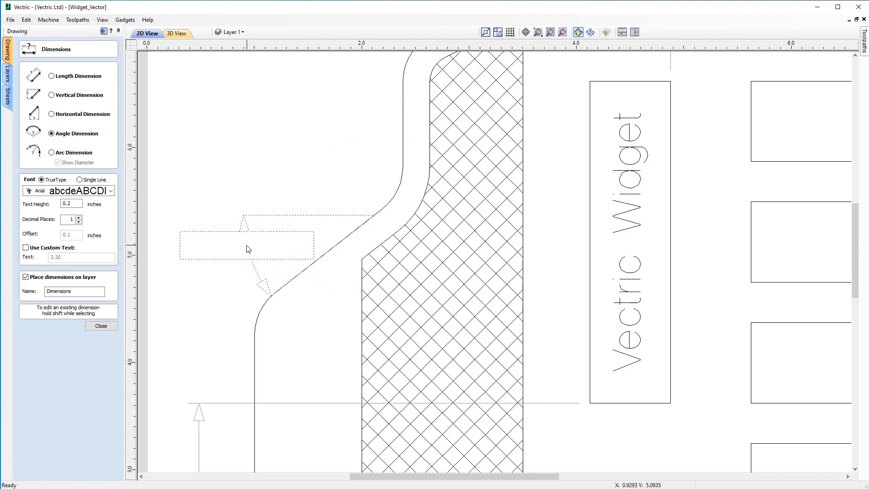
pyautogui.click(235, 191)
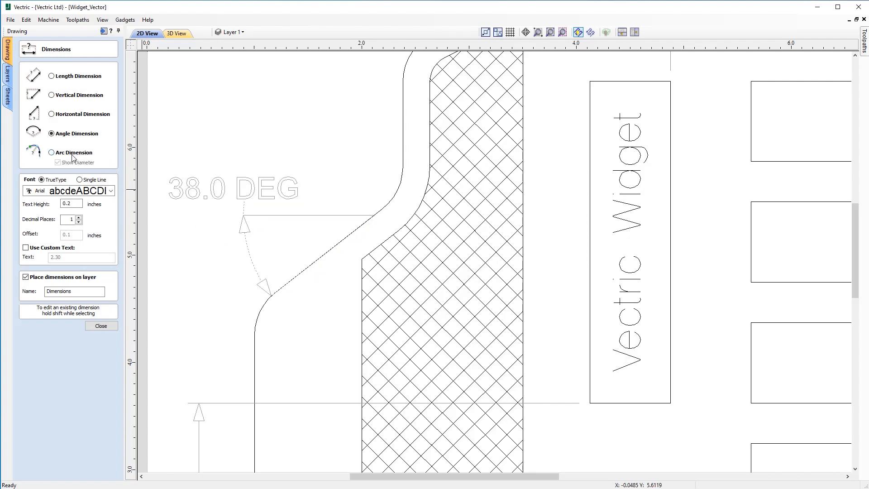
# - Add an arc dimension showing the radius of the fillet at the upper end of the lower-left sloped edge, with Show Diameter off
pyautogui.click(53, 154)
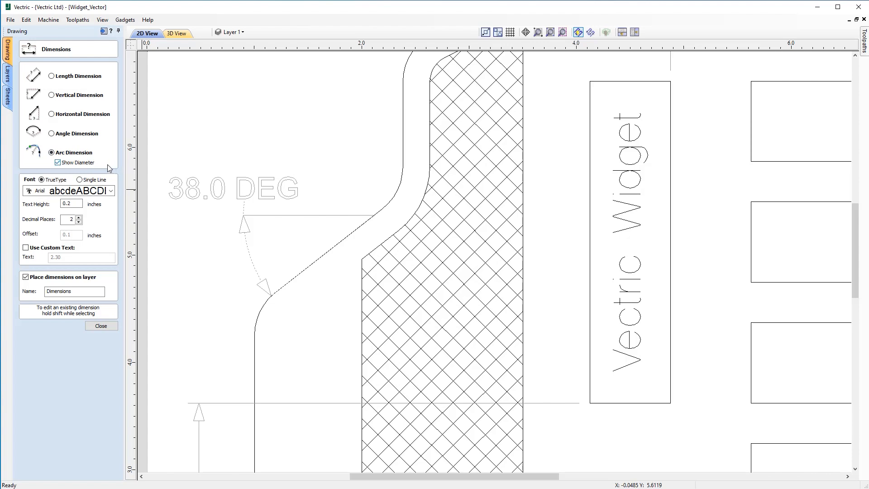
pyautogui.click(58, 163)
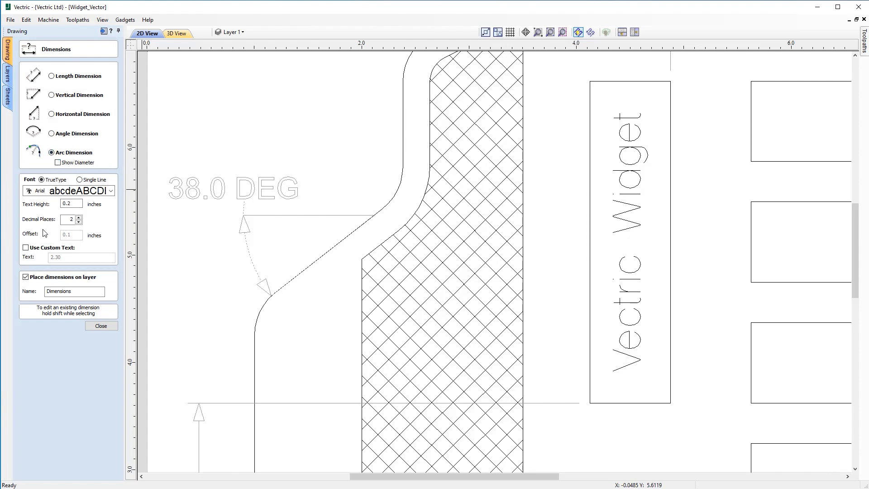
pyautogui.click(398, 194)
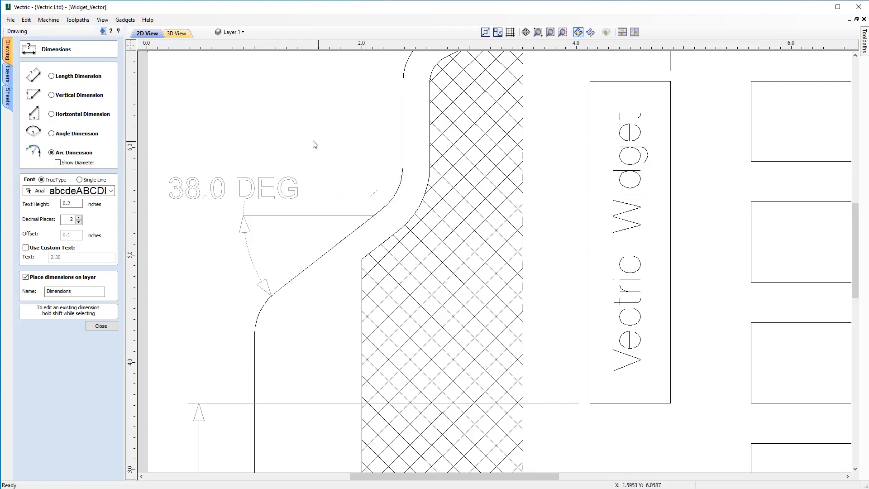
pyautogui.click(300, 137)
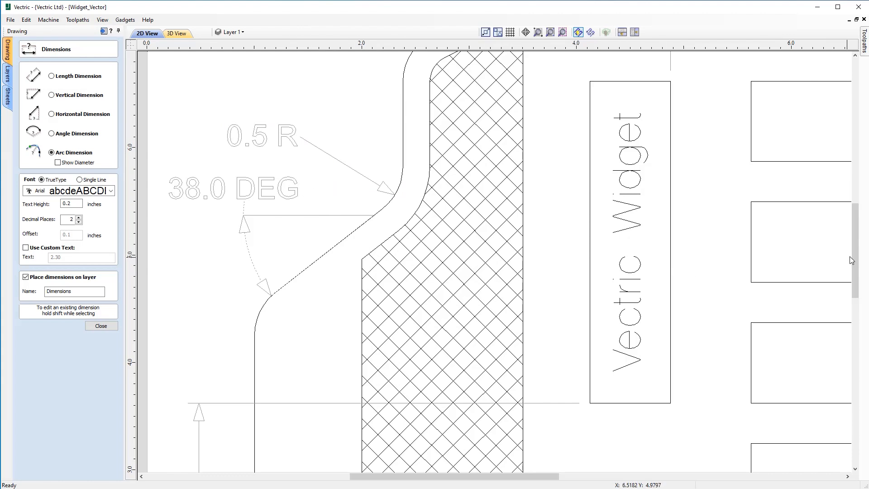
# - Turn on Show Diameter and add arc dimensions to the widget's lower-left rounded corner and the large semicircular cutout
pyautogui.click(547, 31)
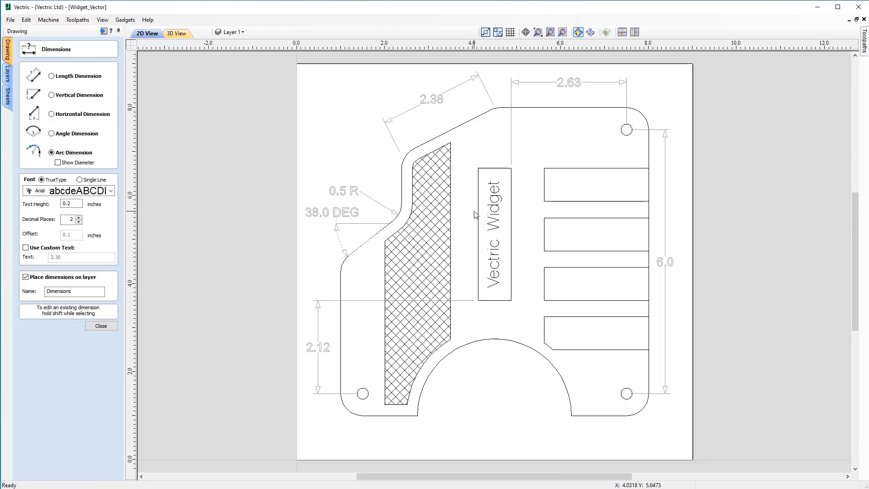
pyautogui.click(58, 163)
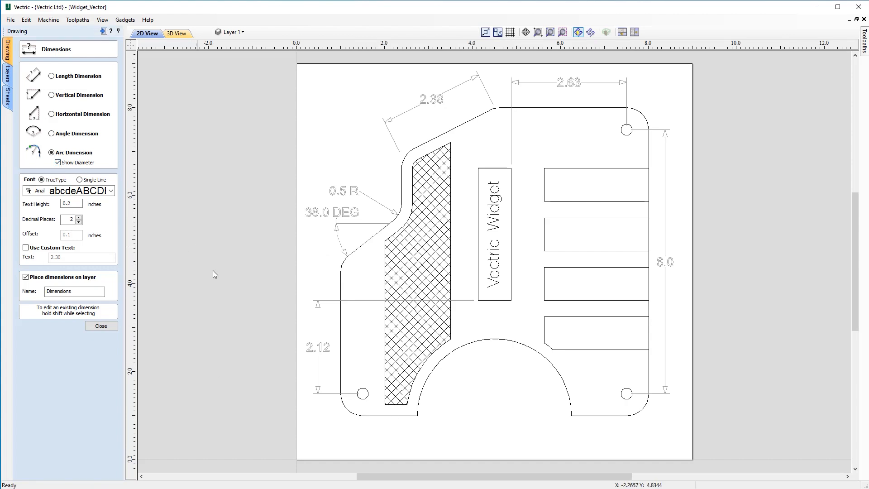
pyautogui.click(346, 410)
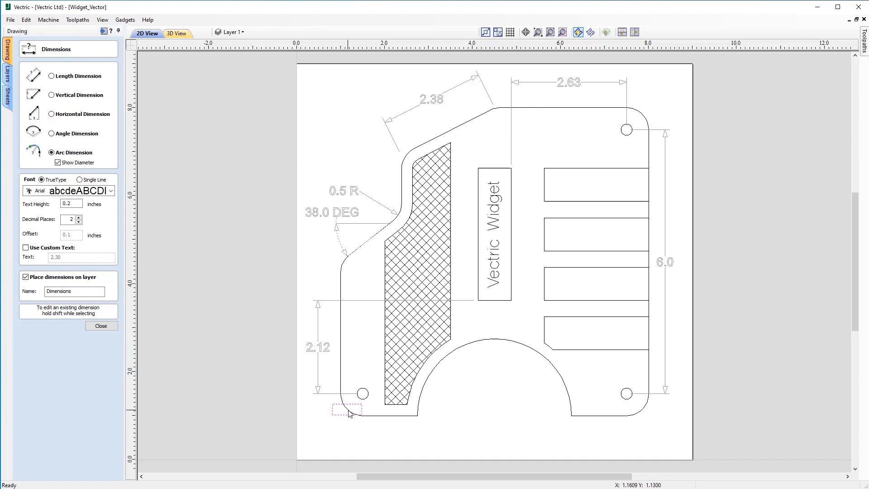
pyautogui.click(337, 441)
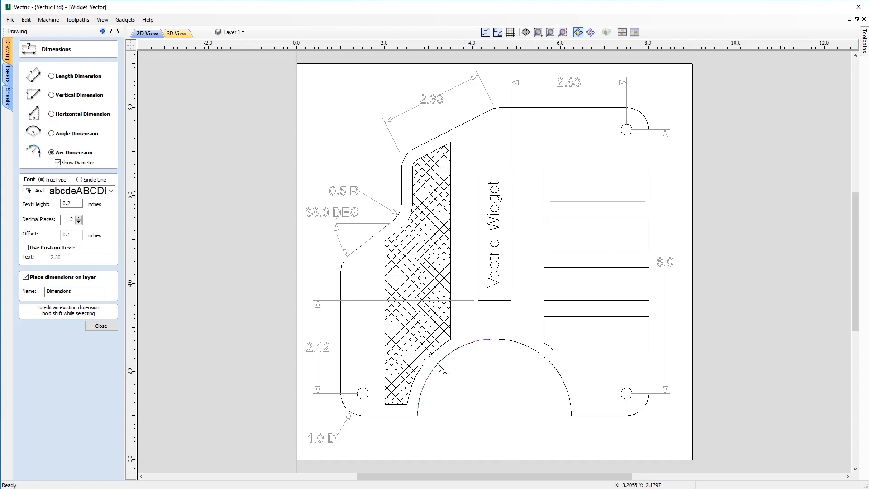
pyautogui.click(452, 356)
pyautogui.click(503, 419)
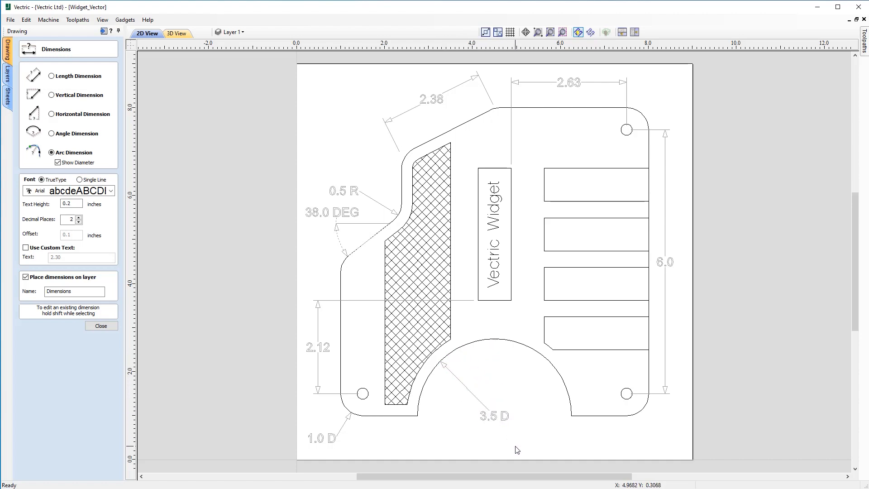